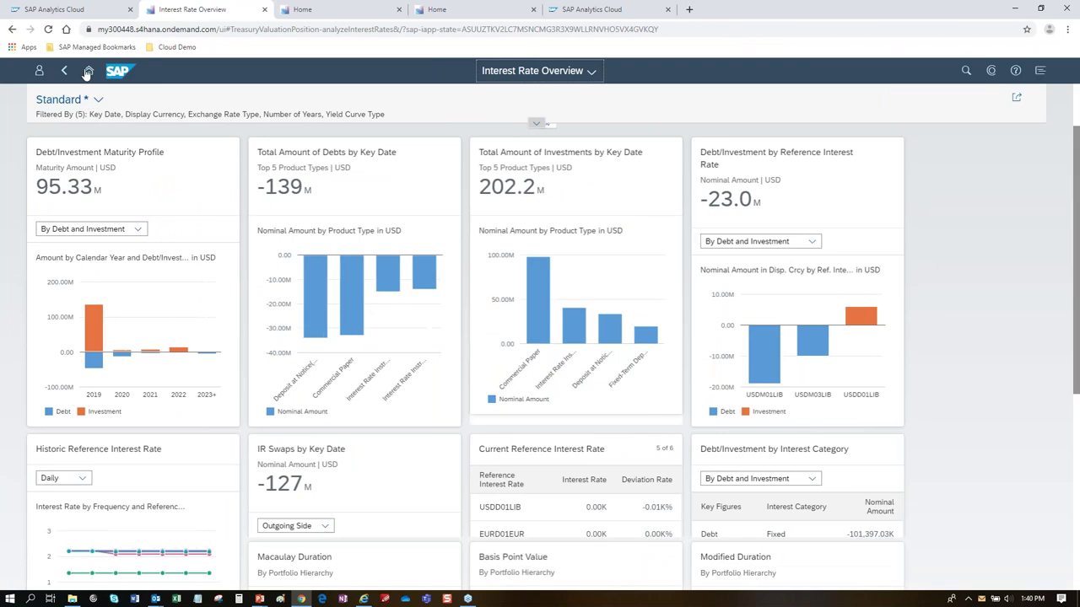
- Return to the home page and look through the Cash Manager and Risk Manager Day in Life app groups
left_click(88, 70)
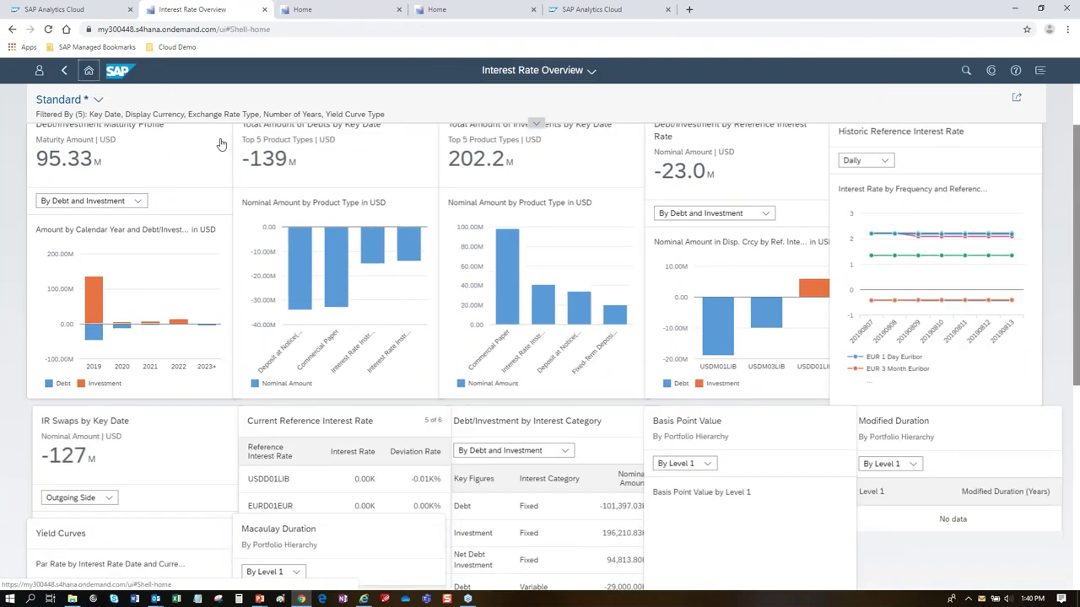
left_click(89, 71)
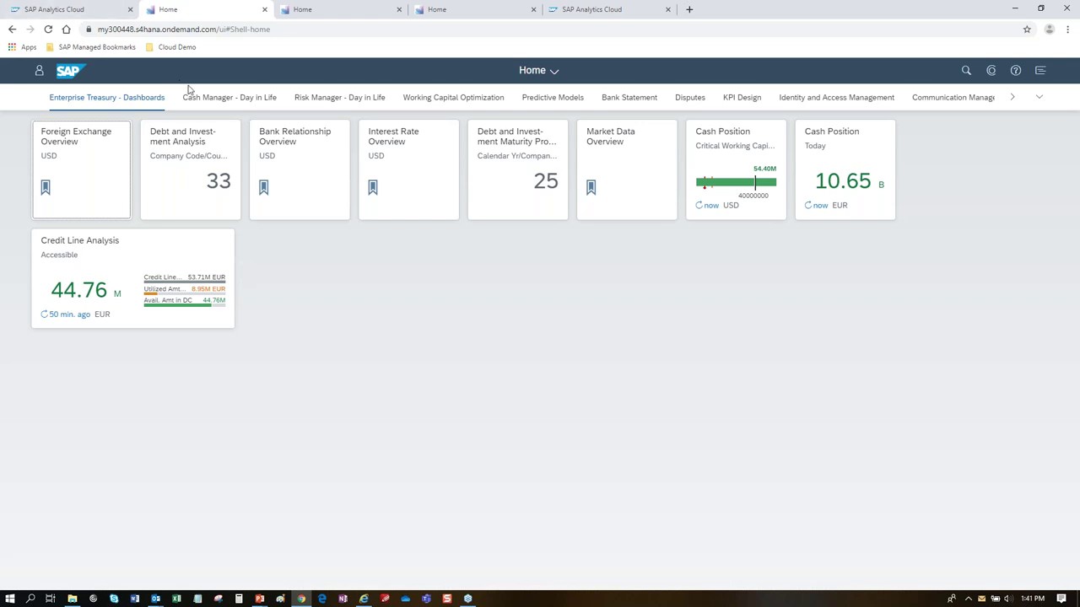
left_click(207, 108)
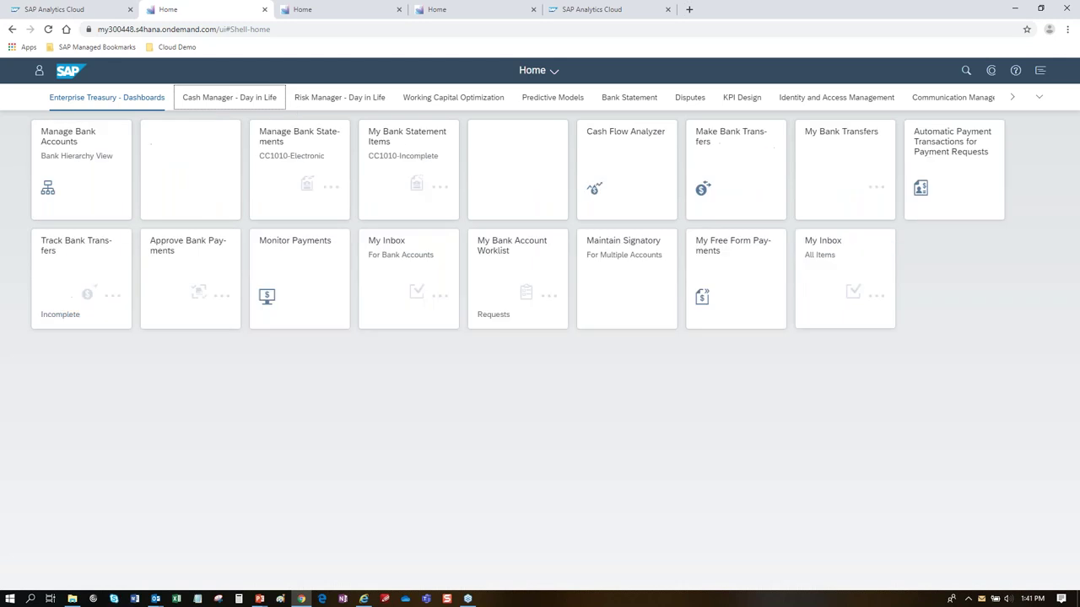
scroll(131, 108, "down", 3)
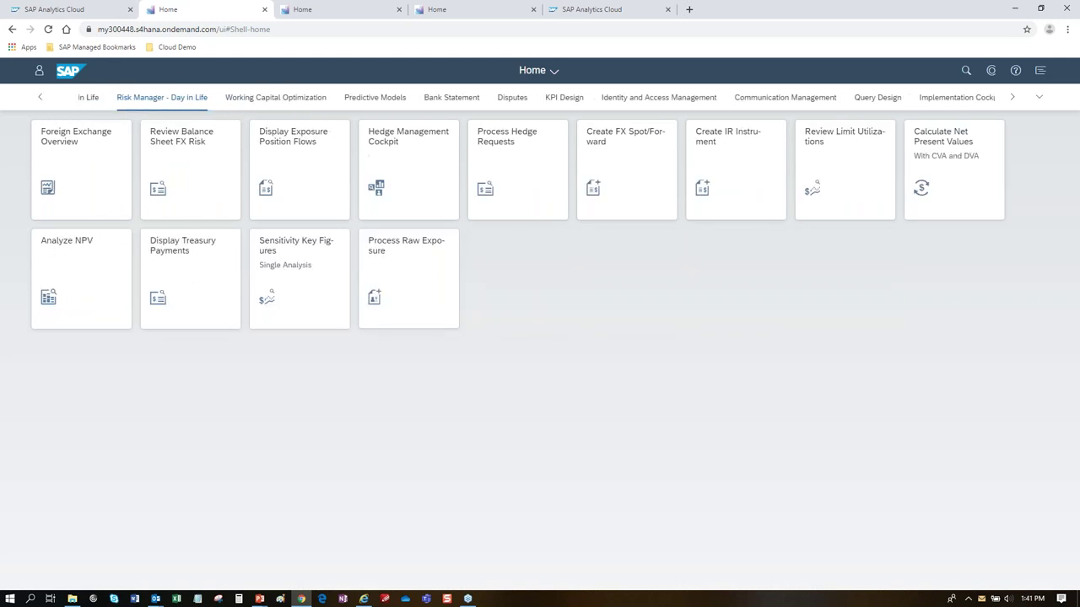
left_click(40, 97)
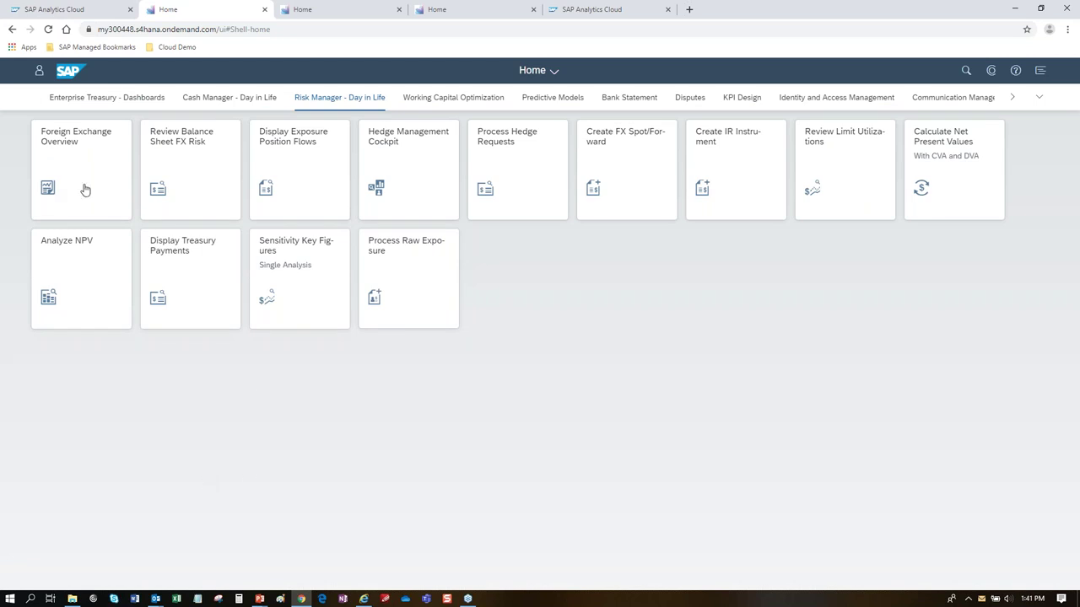
- View the user profile area, and examine the critical working capital Cash Position tile in the Enterprise Treasury dashboards group
left_click(39, 70)
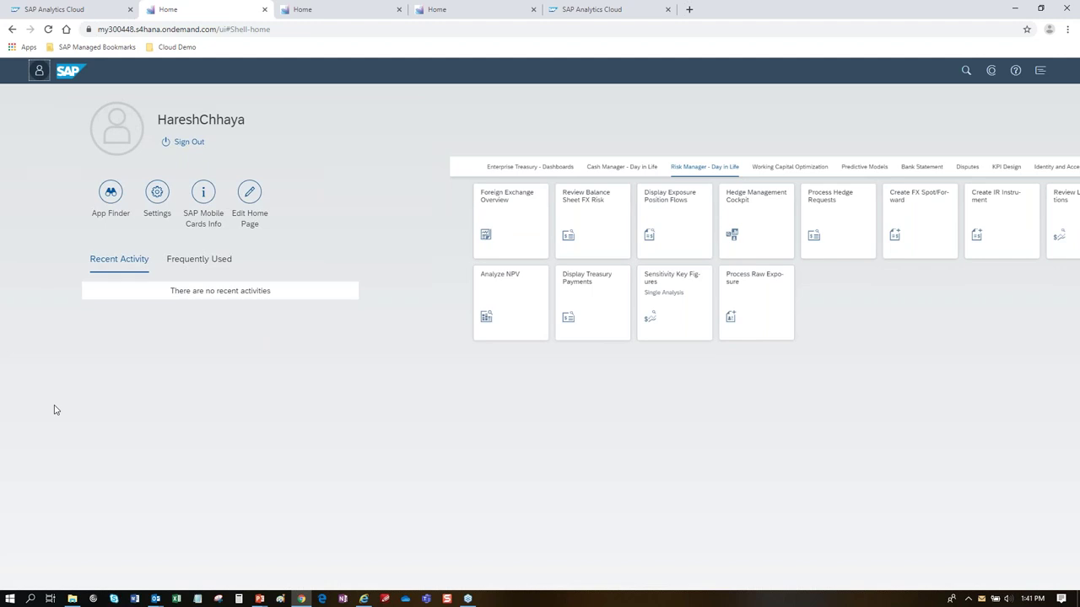
left_click(40, 72)
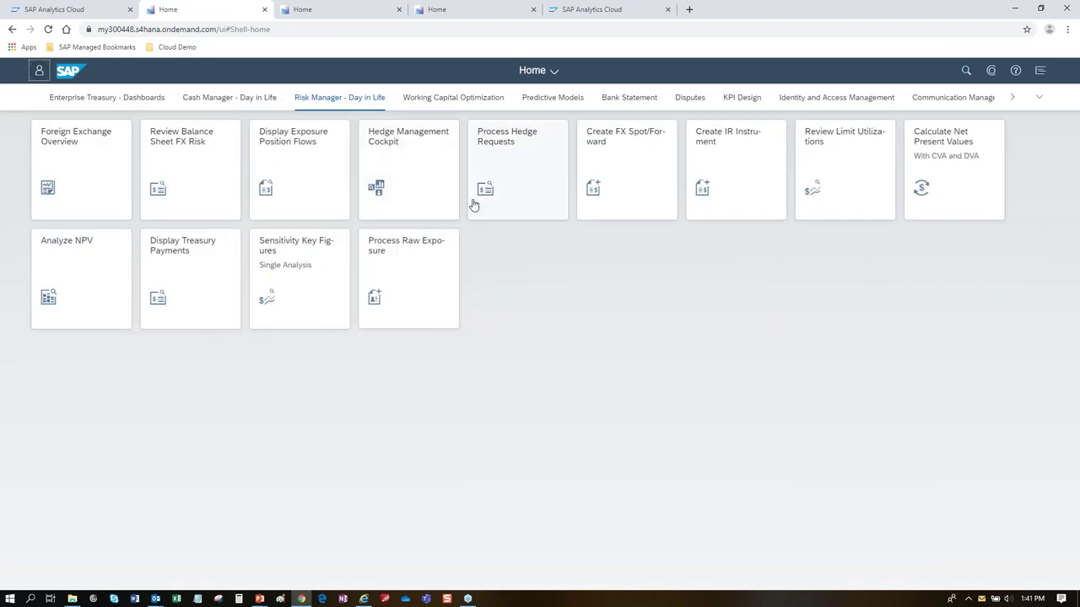
left_click(69, 105)
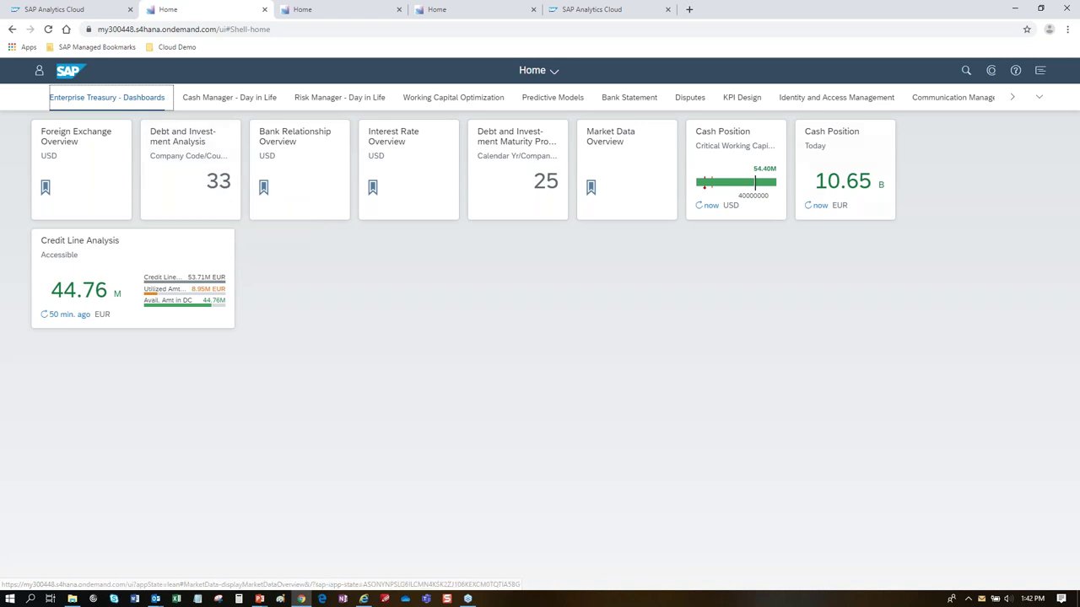
mouse_move(757, 195)
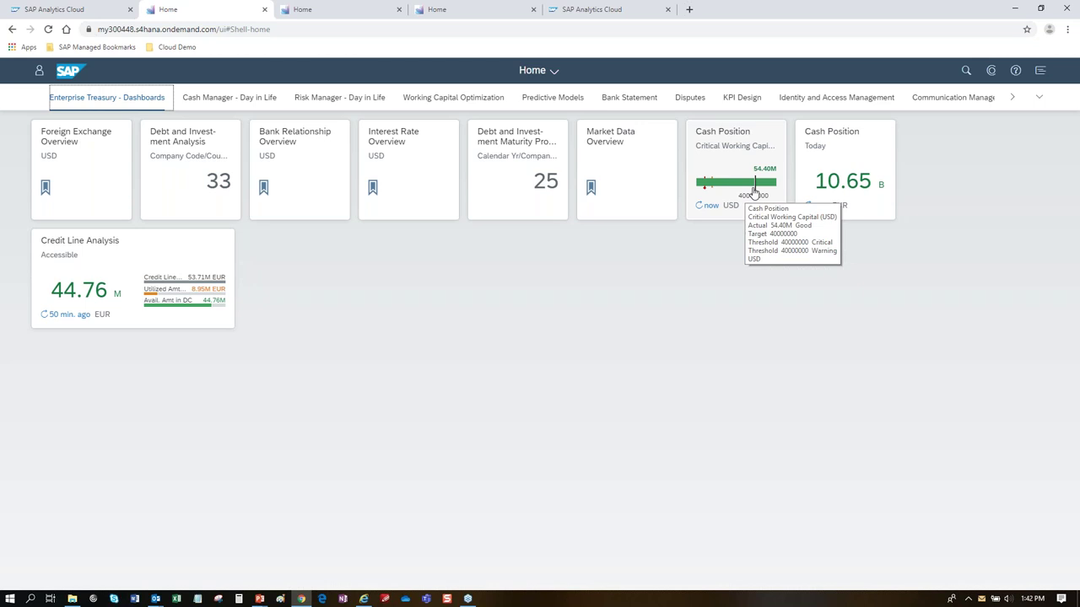
- Bring up the launchpad search, close it and examine the skills offered by the CoPilot assistant
left_click(967, 72)
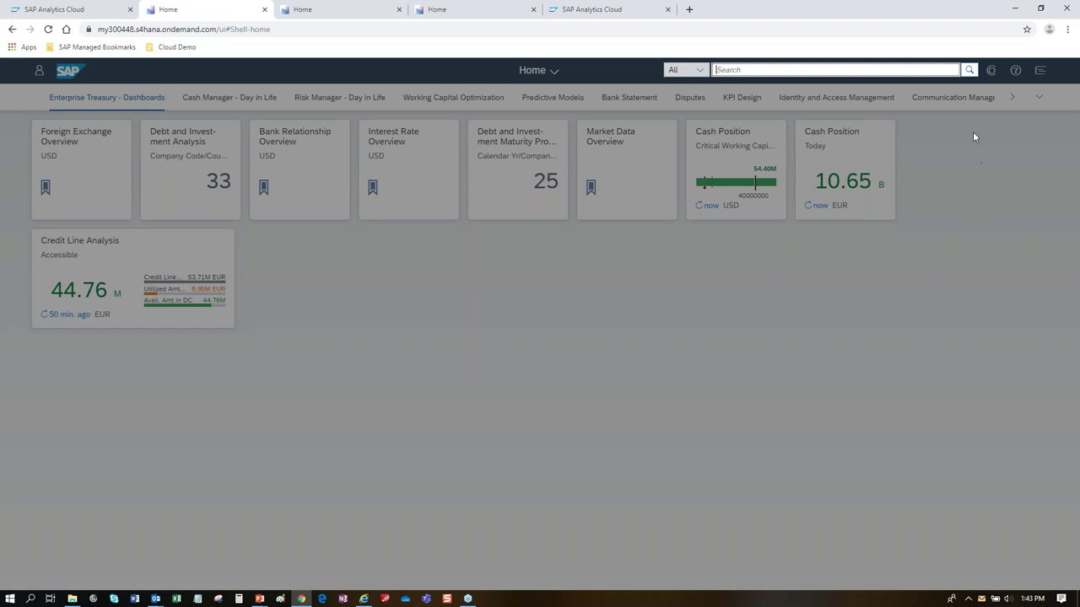
left_click(992, 73)
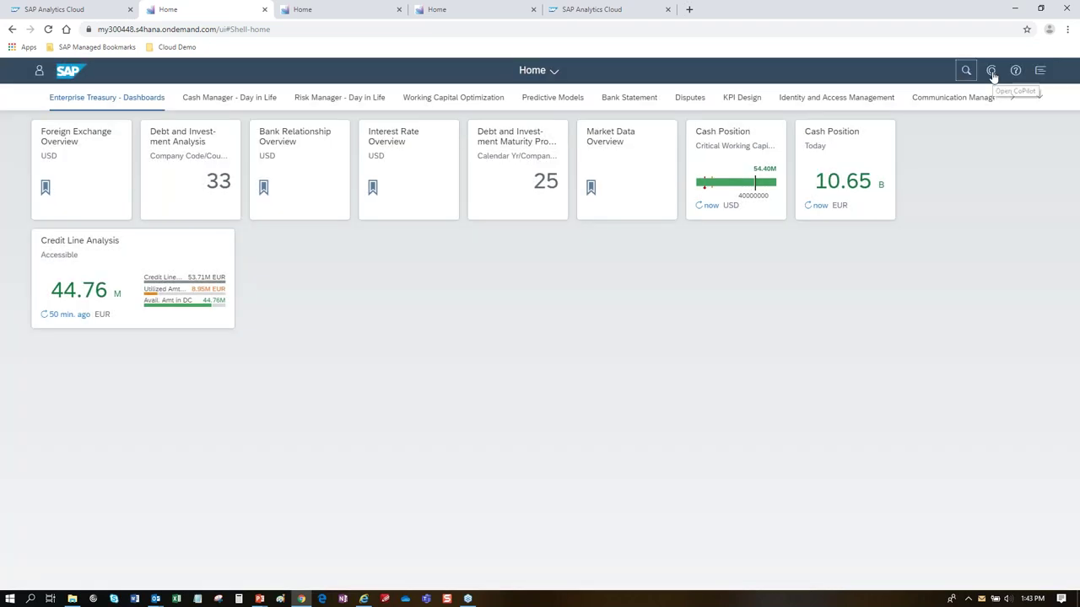
left_click(992, 73)
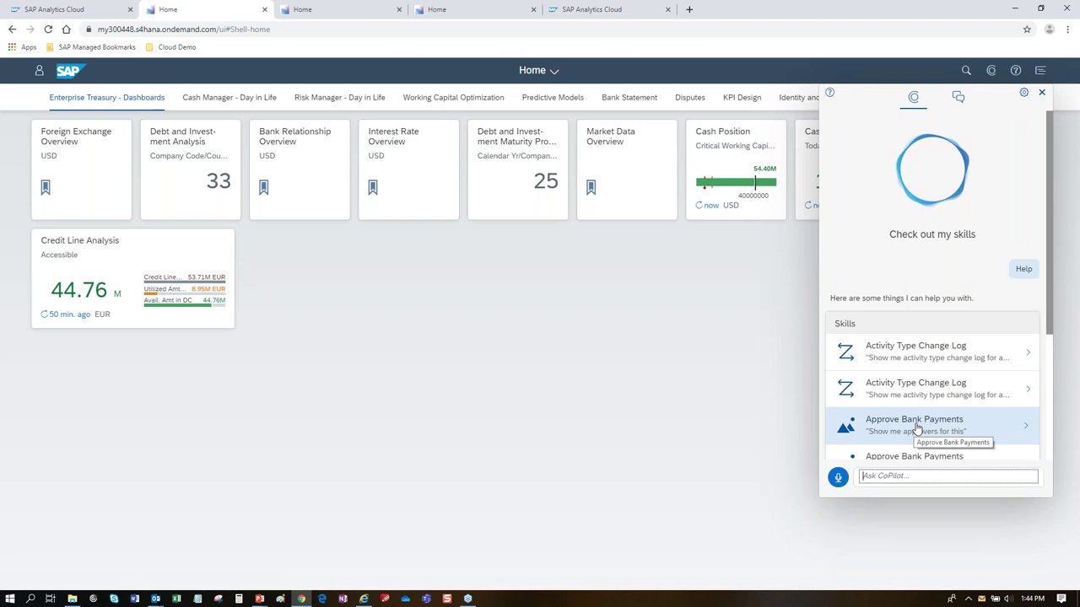
- Close CoPilot and view the home page's on-screen help and notifications
left_click(1015, 72)
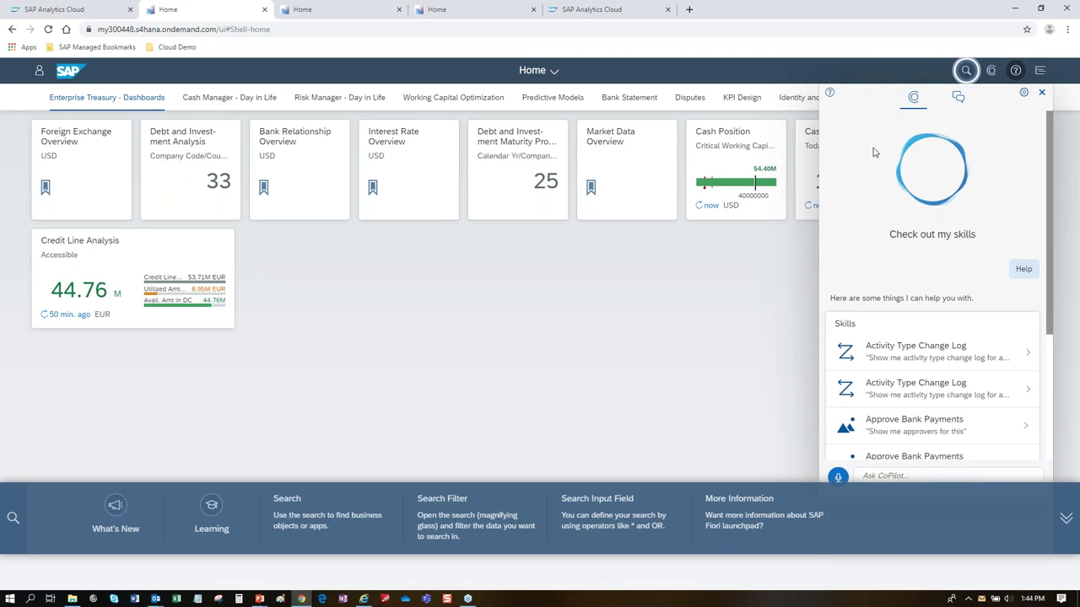
left_click(1042, 92)
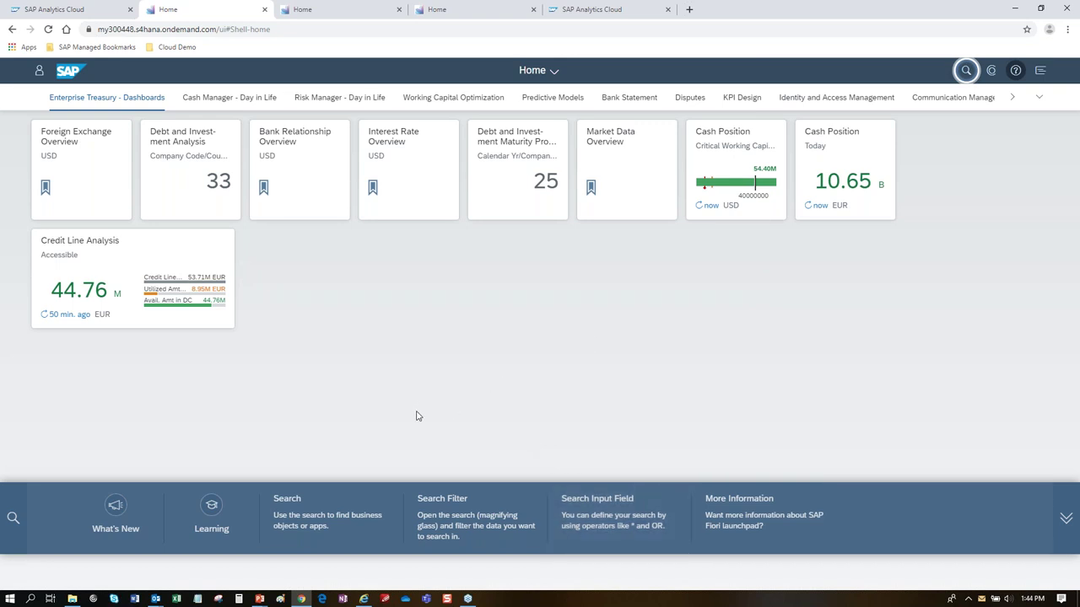
left_click(1016, 70)
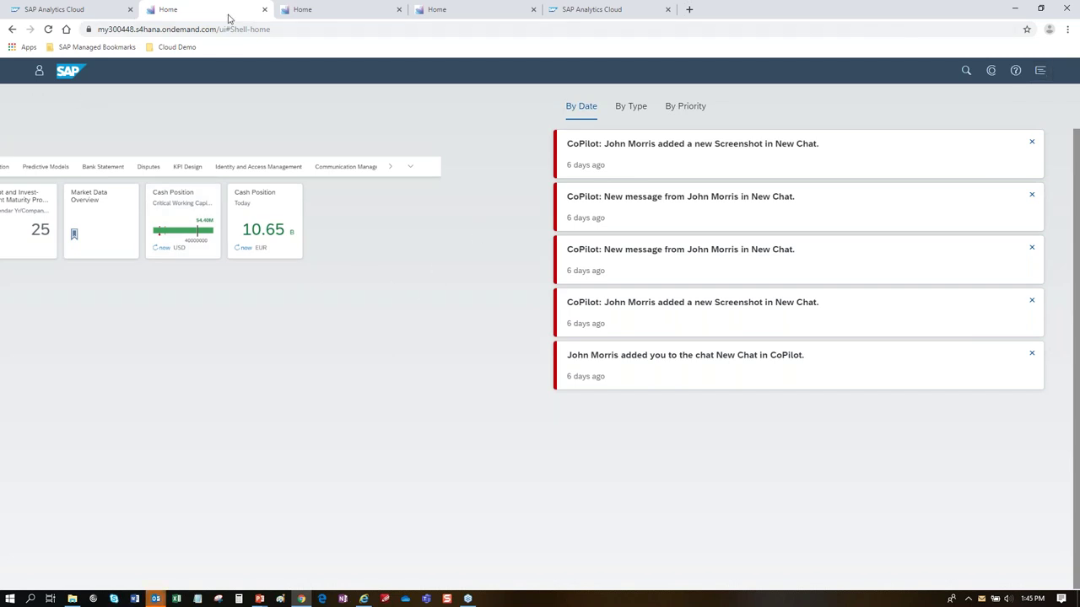
- In the second Home browser tab, drill from the critical working capital Cash Position into Cash Flow Analyzer for Commerce Bank's EUR balance
left_click(304, 12)
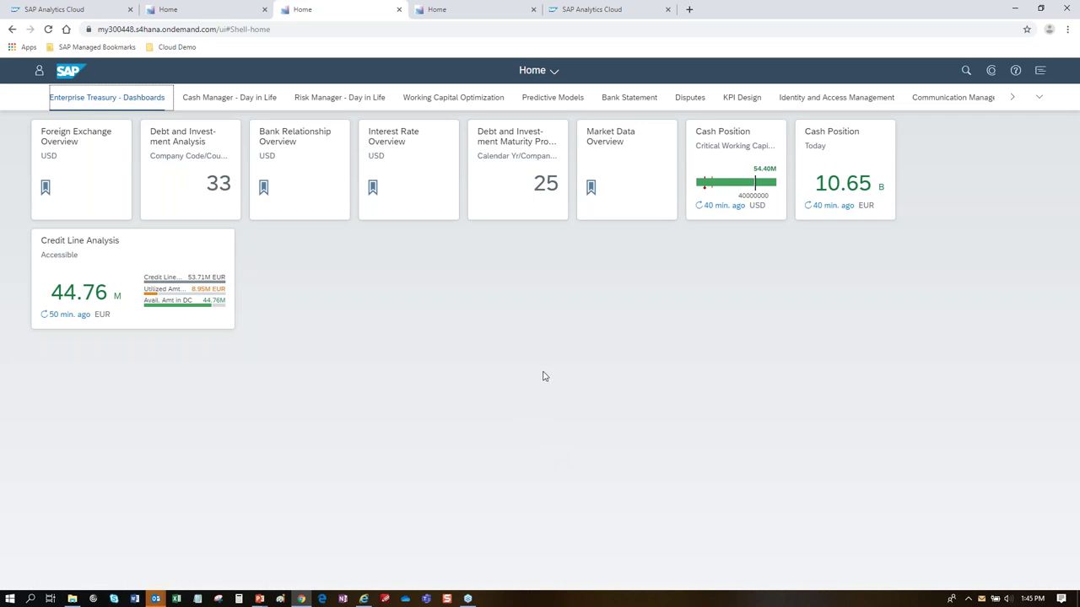
left_click(720, 165)
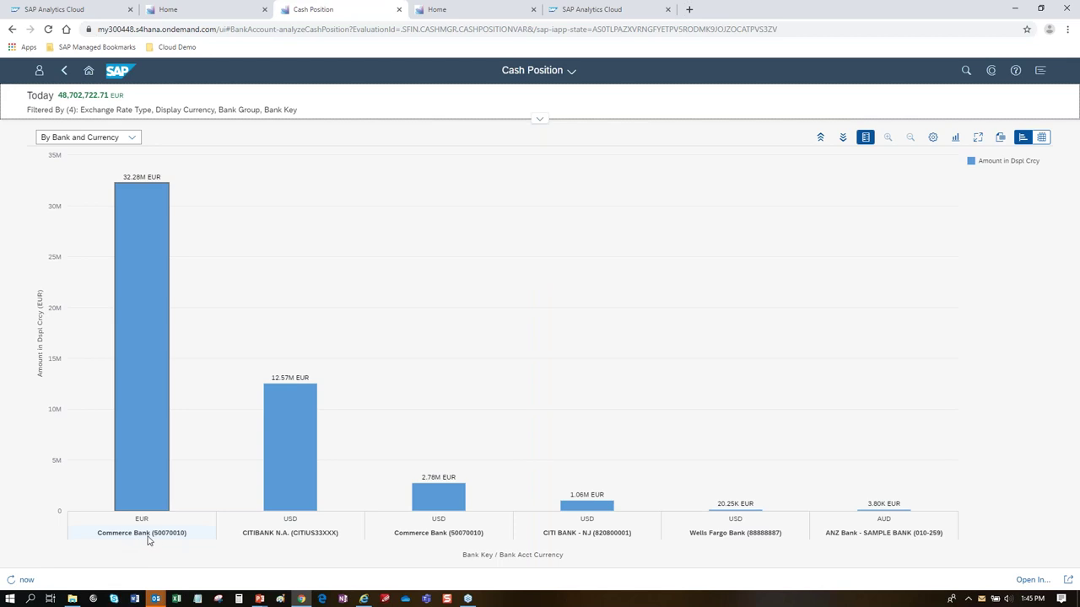
left_click(148, 252)
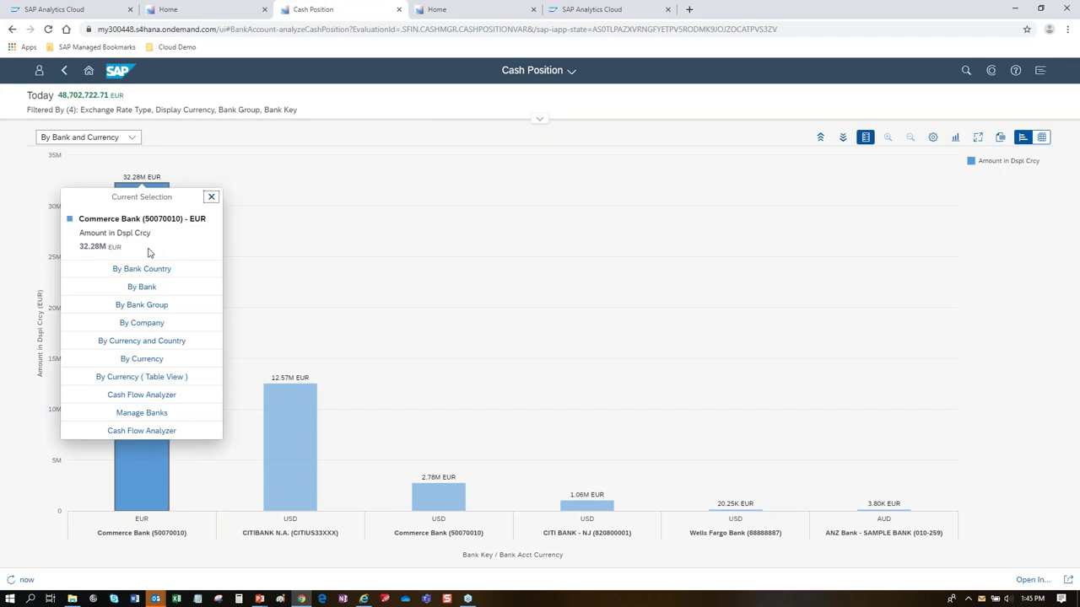
left_click(165, 434)
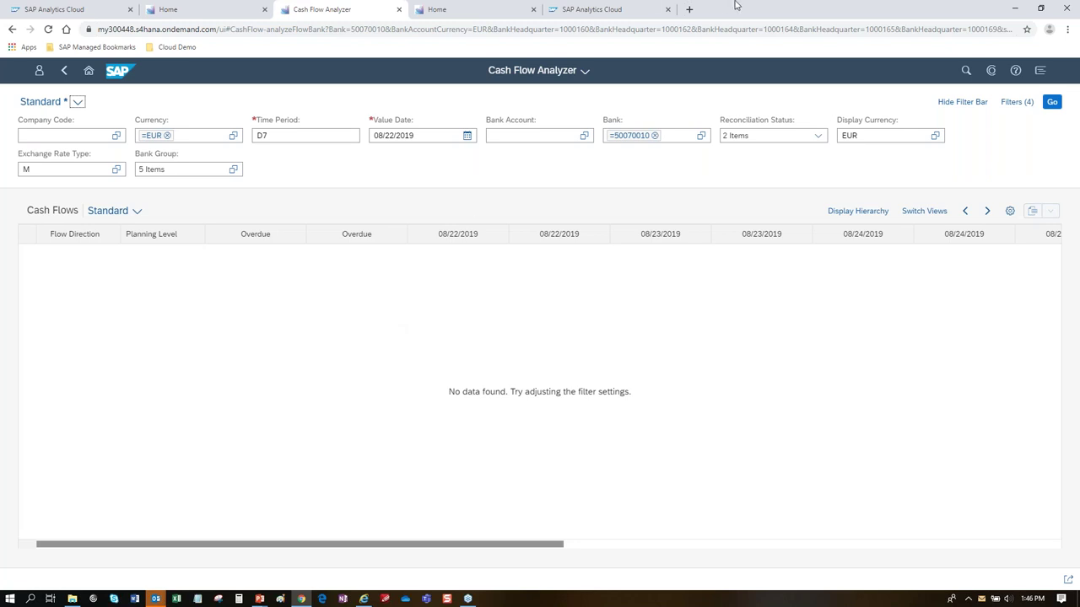
left_click(1052, 102)
- From the Foreign Exchange Overview, drill through BestRun US's net exposure to the ledger line items behind its CHF accounts payables
left_click(89, 73)
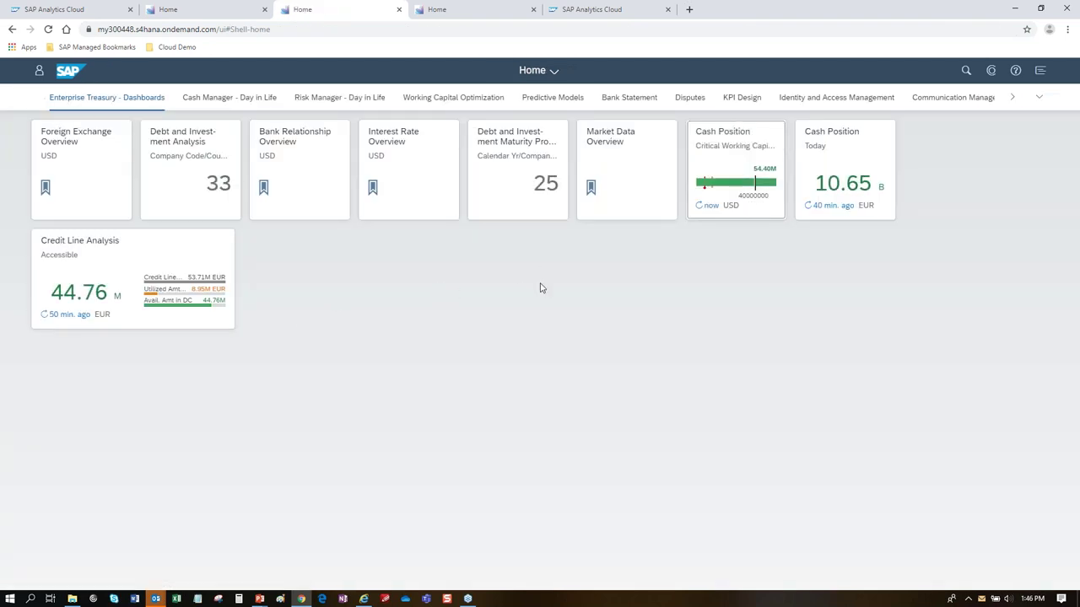
left_click(97, 183)
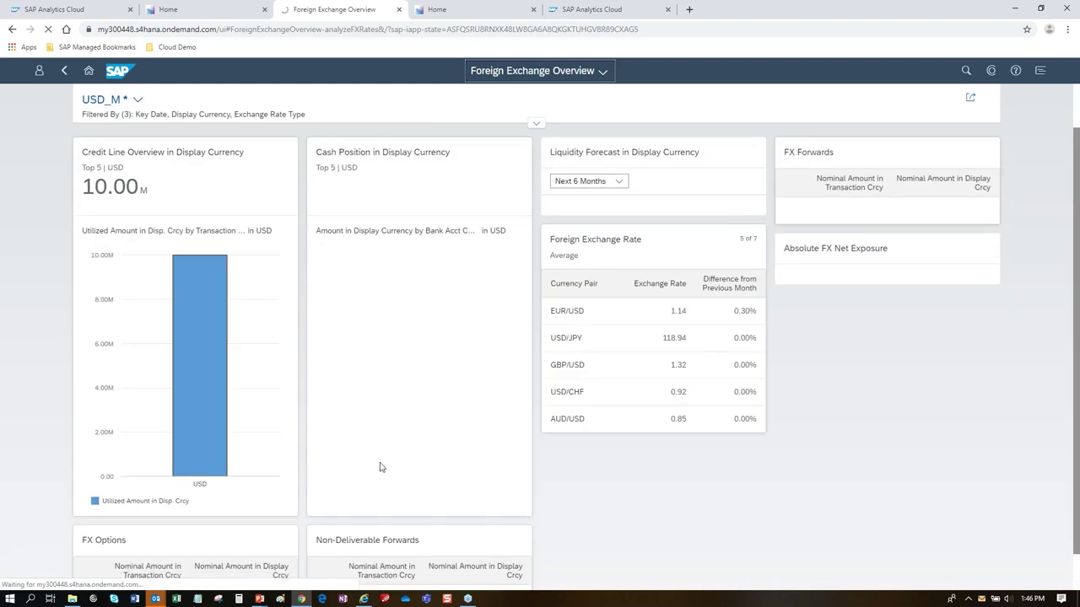
left_click(409, 461)
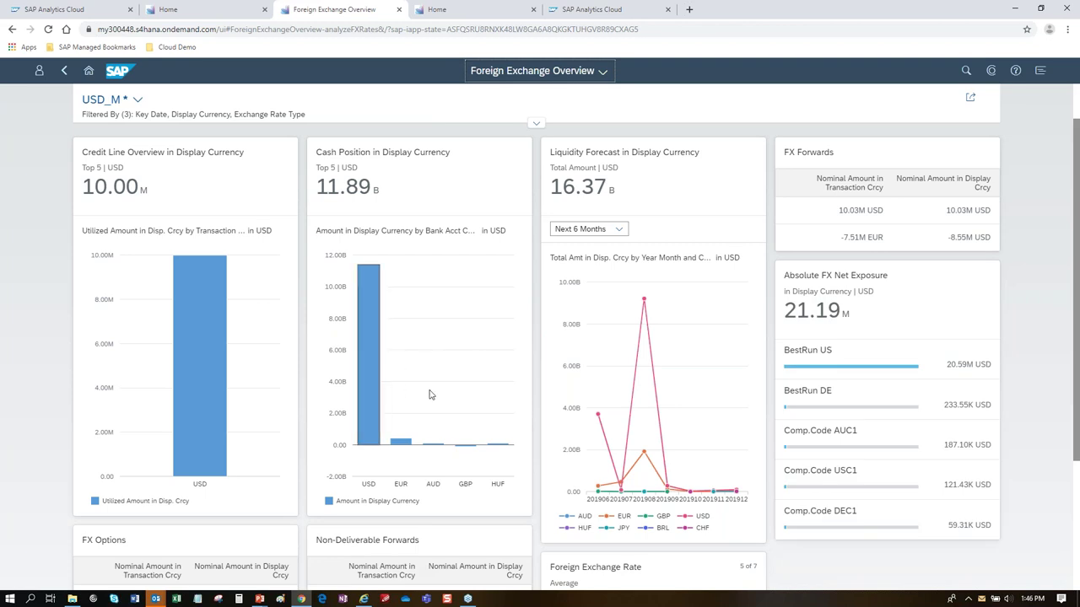
left_click(875, 363)
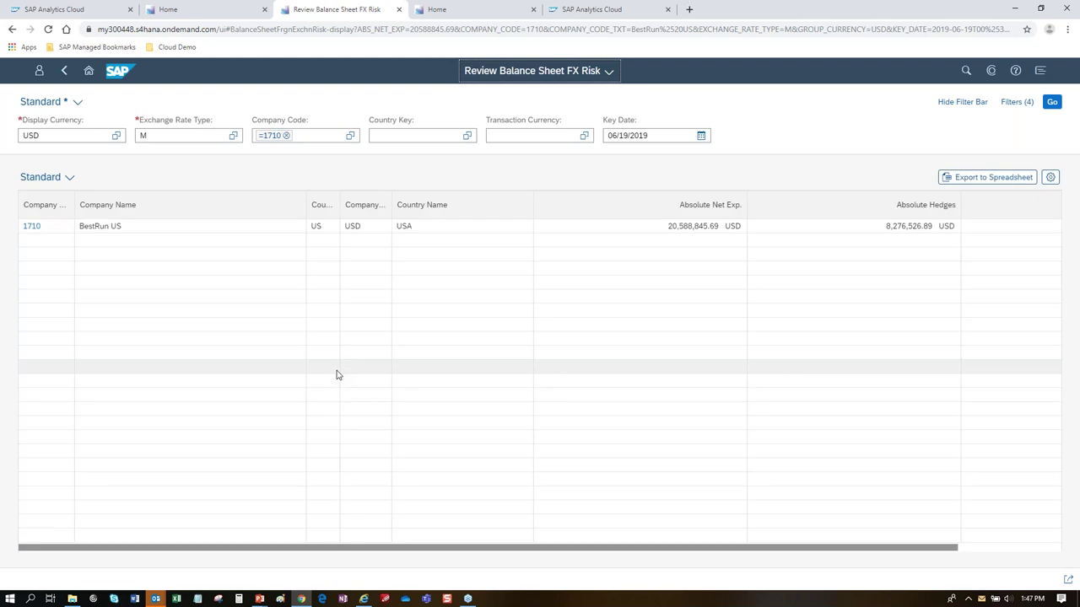
left_click(32, 228)
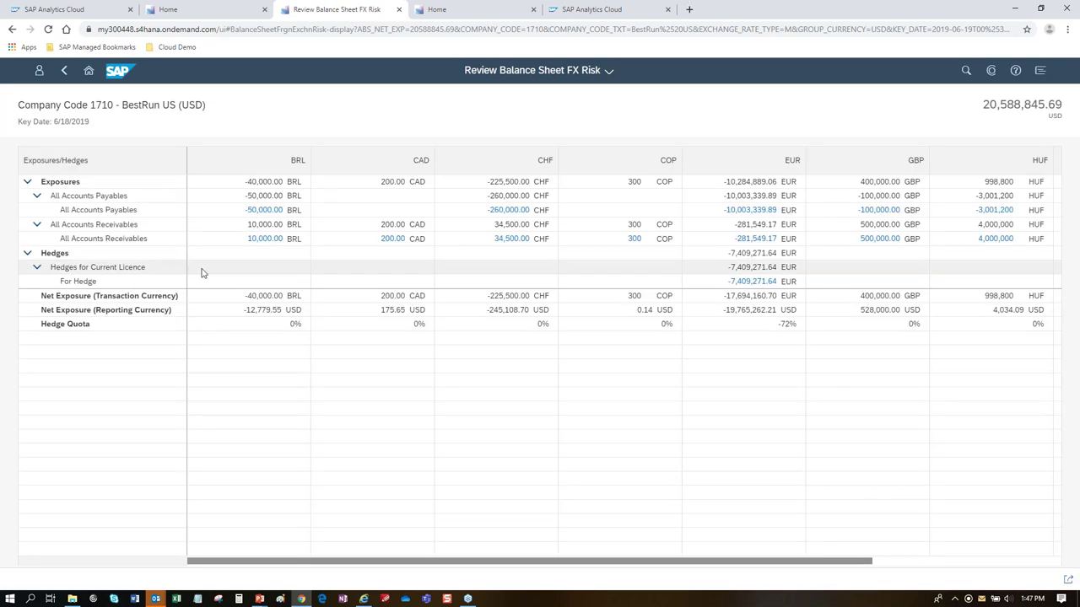
left_click(500, 211)
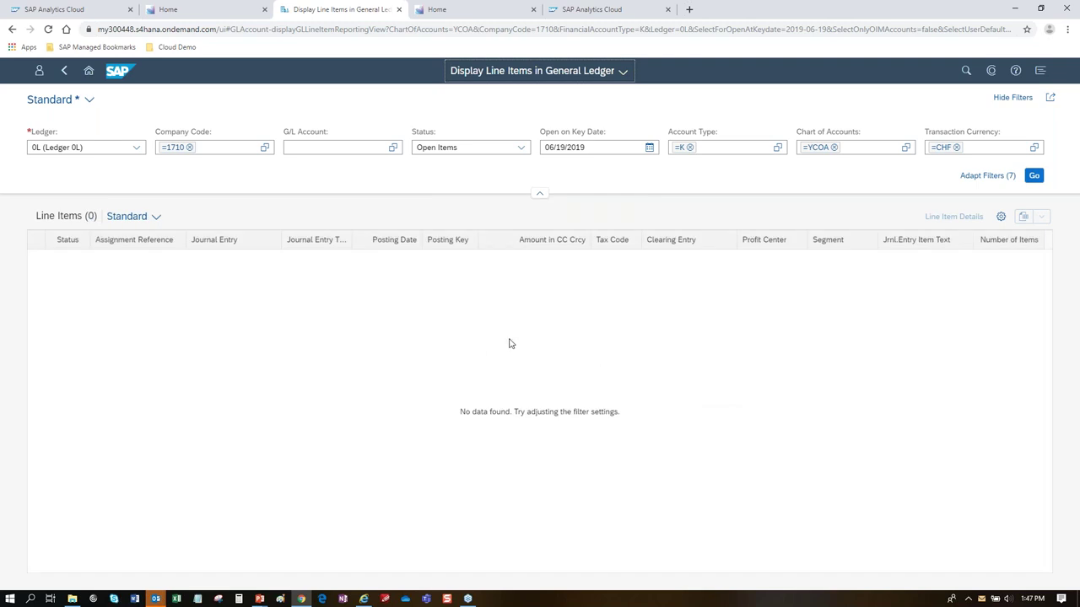
left_click(1032, 177)
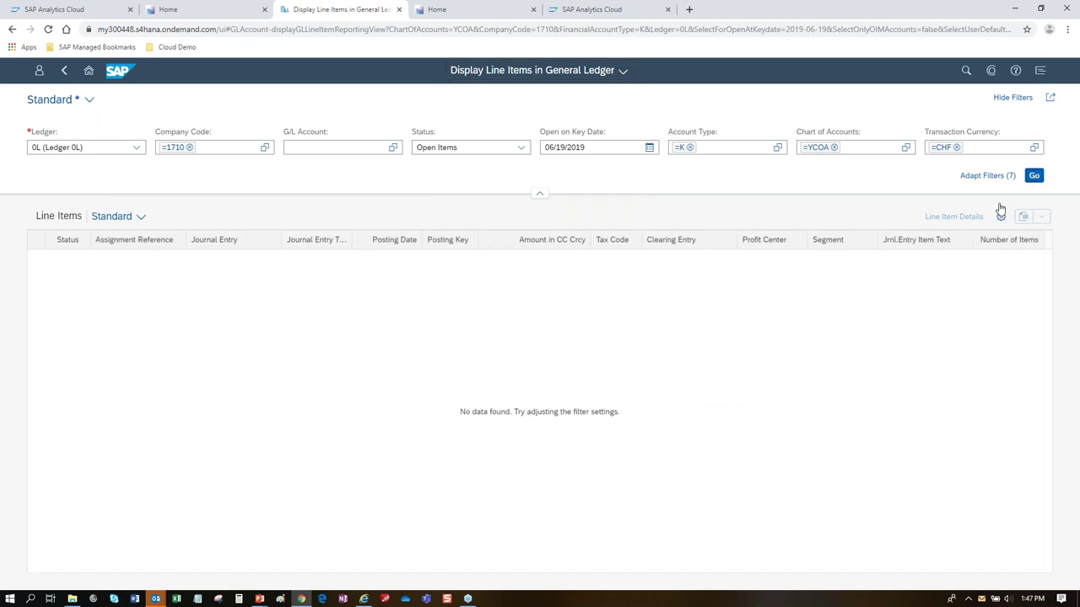
- Clear the company code, chart of accounts, account type and transaction currency filters, rerun the line items and expand company code 1710
left_click(190, 147)
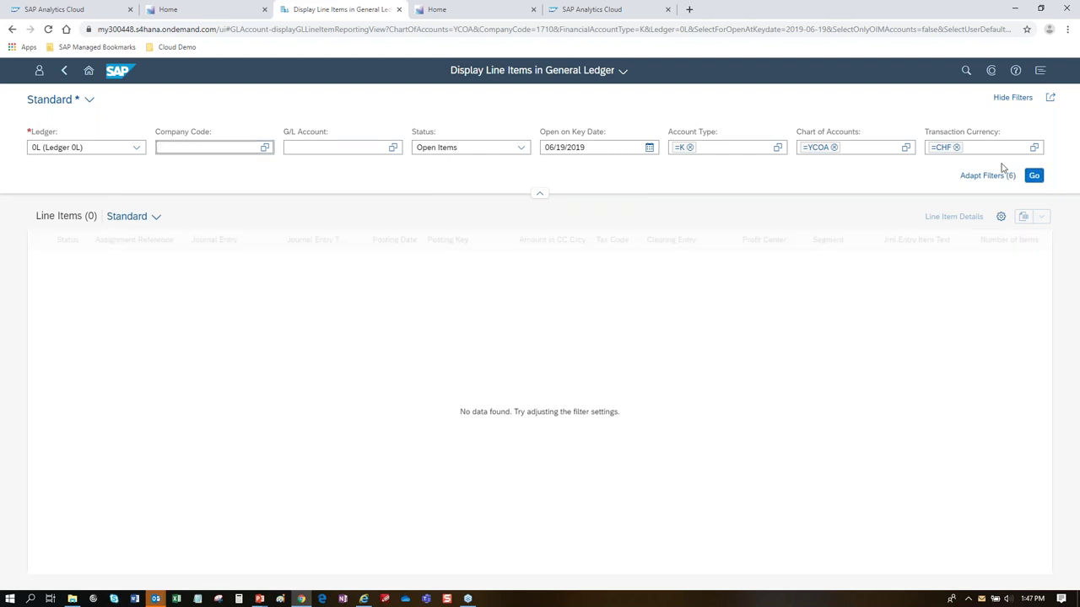
left_click(884, 148)
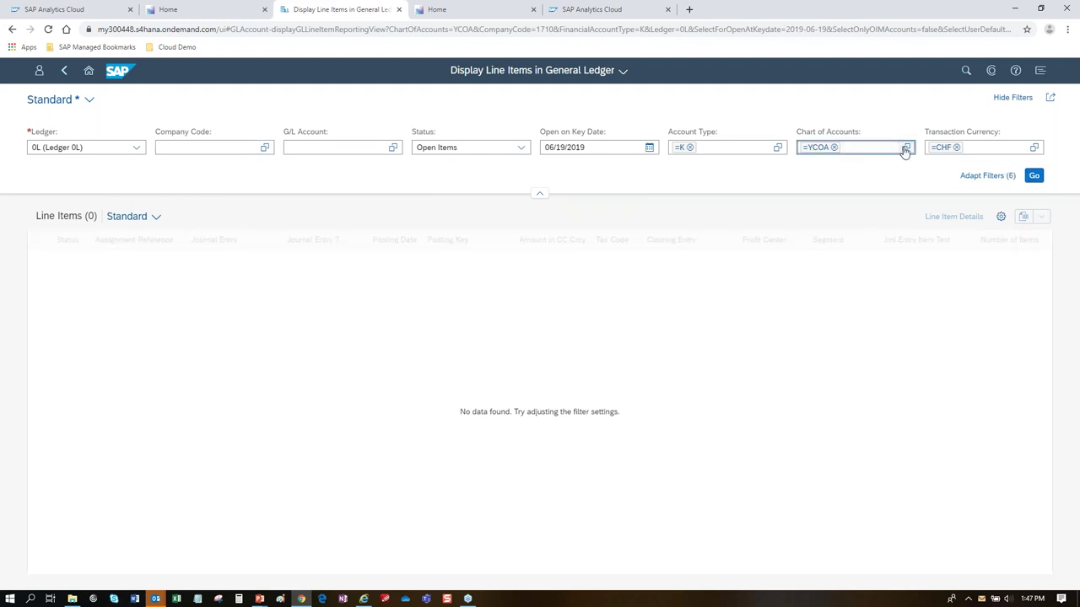
left_click(833, 147)
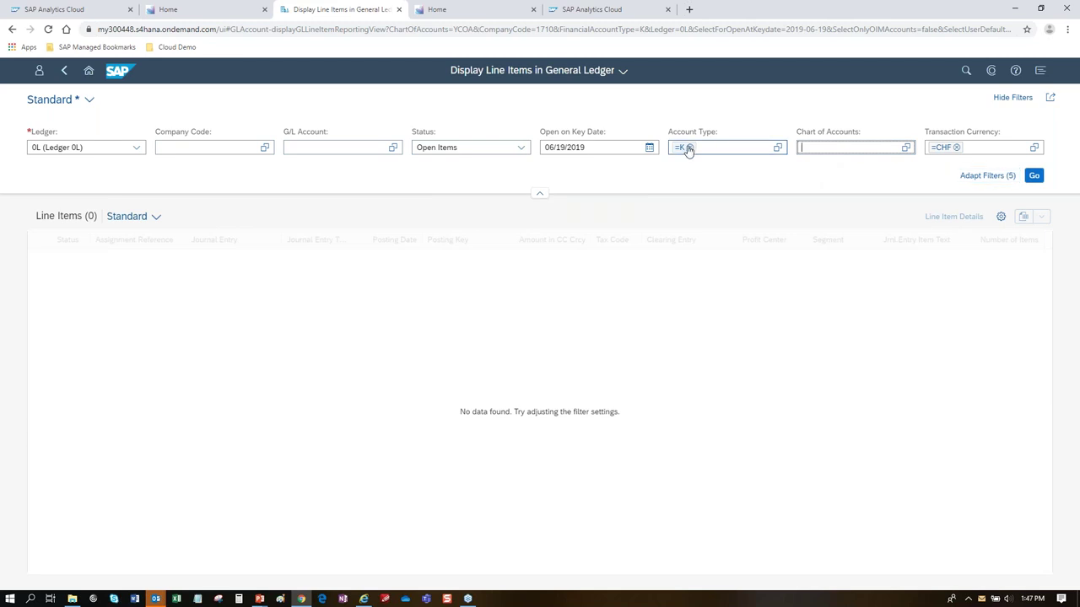
left_click(690, 148)
left_click(1034, 175)
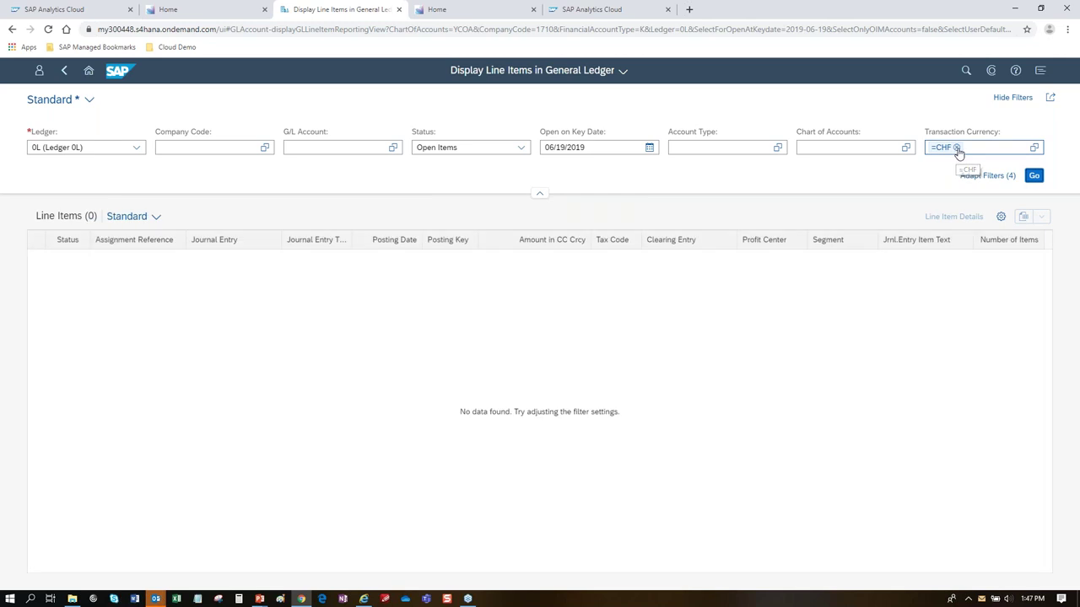
left_click(956, 148)
left_click(1034, 177)
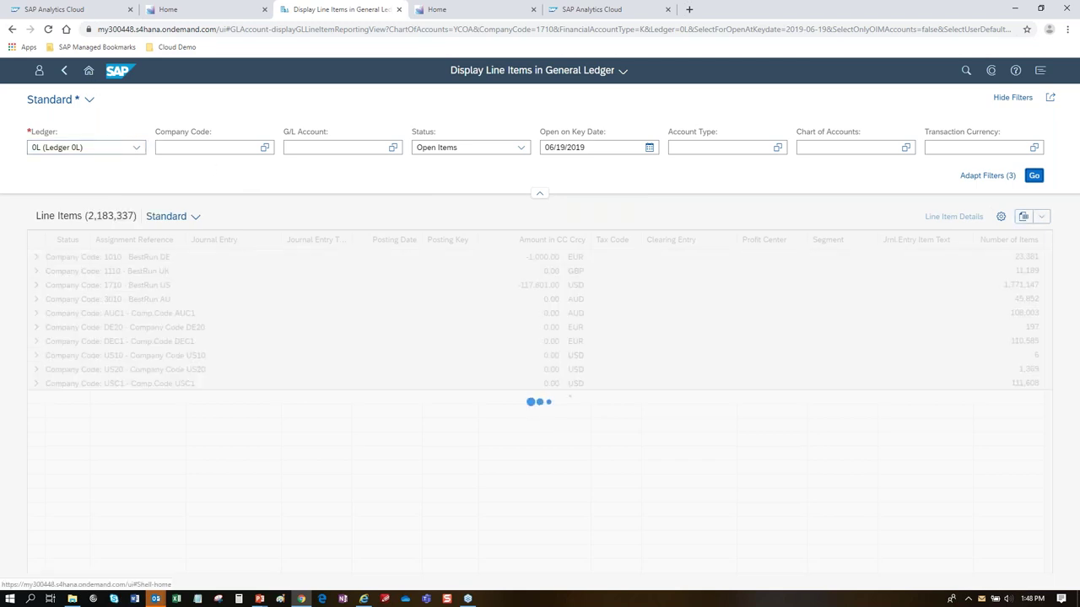
left_click(37, 285)
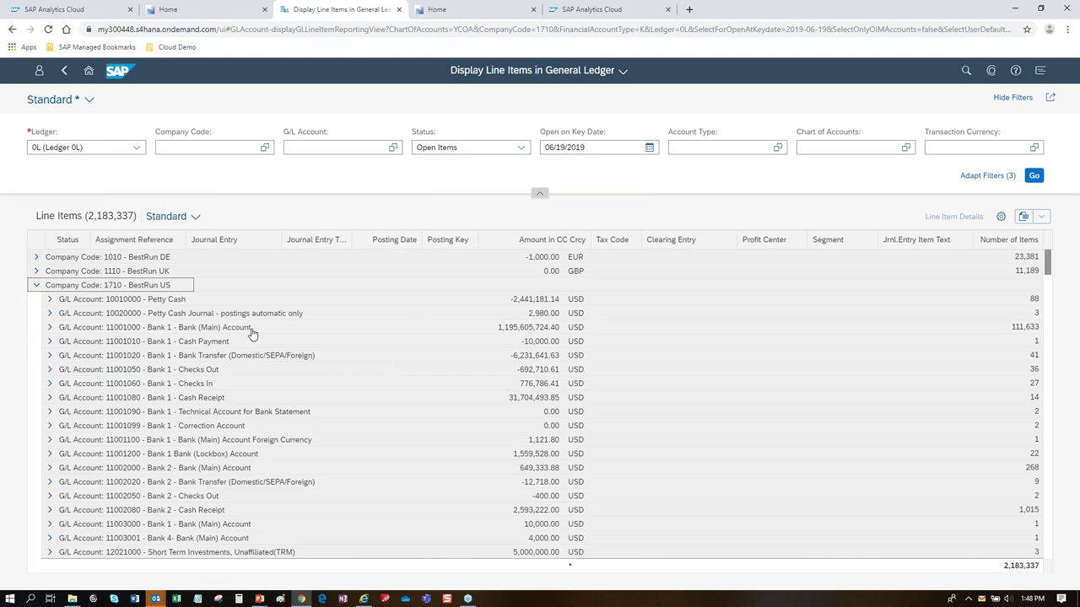
- Open Accounts Payable Overview in the Working Capital Optimization group and examine its aging, discount, days payable and invoice cards
left_click(88, 70)
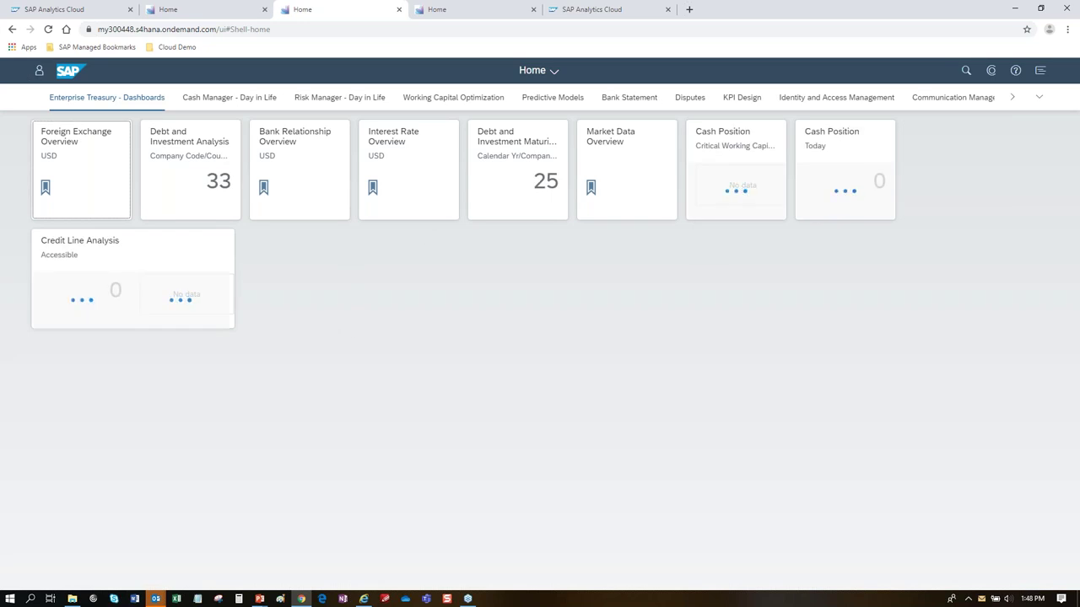
left_click(452, 99)
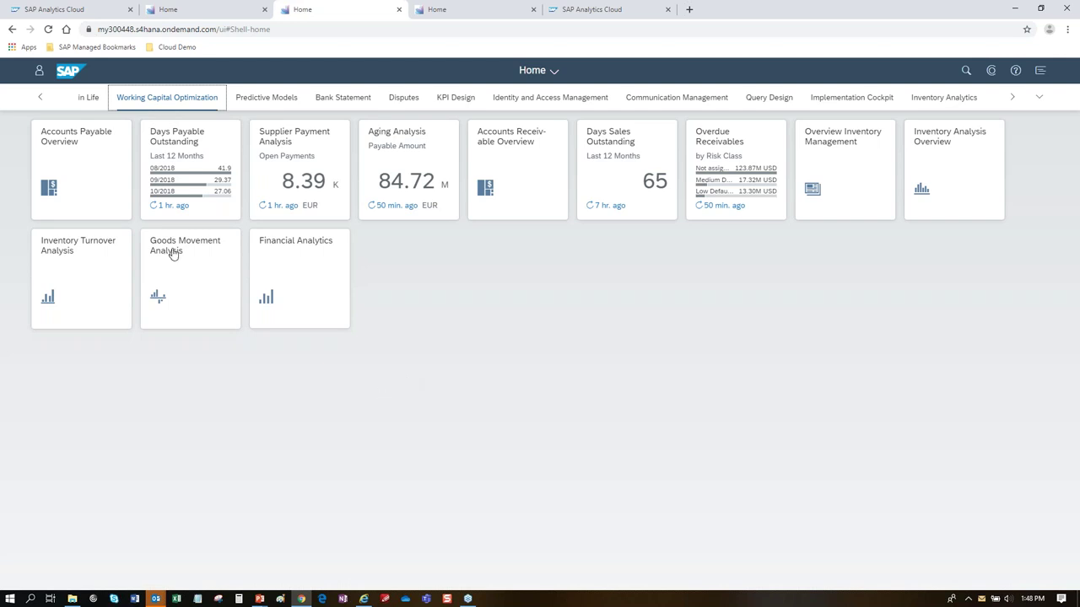
left_click(94, 178)
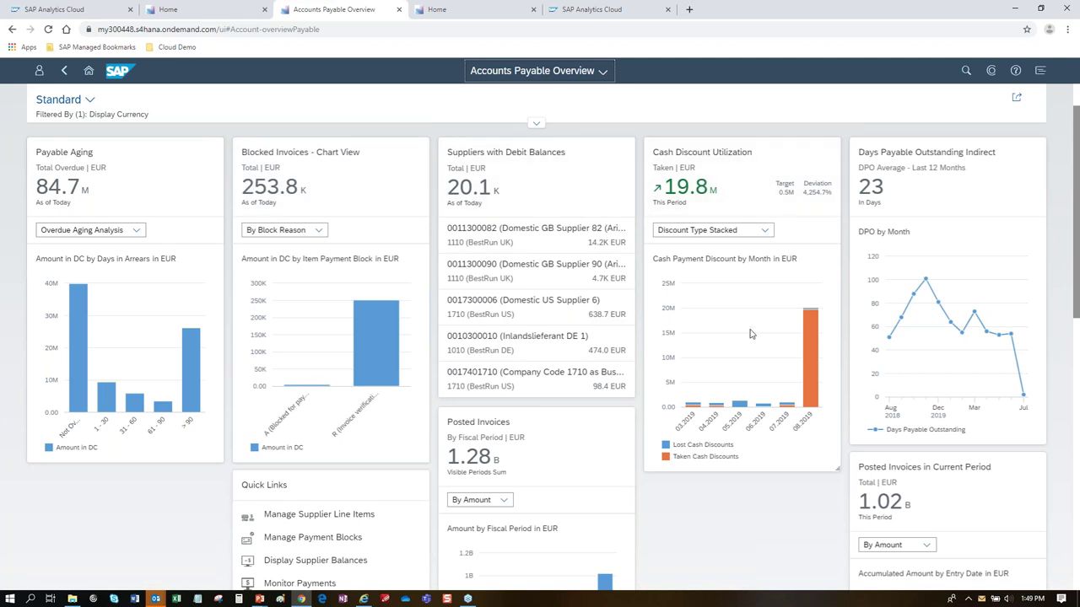
scroll(751, 334, "down", 1)
scroll(928, 210, "up", 2)
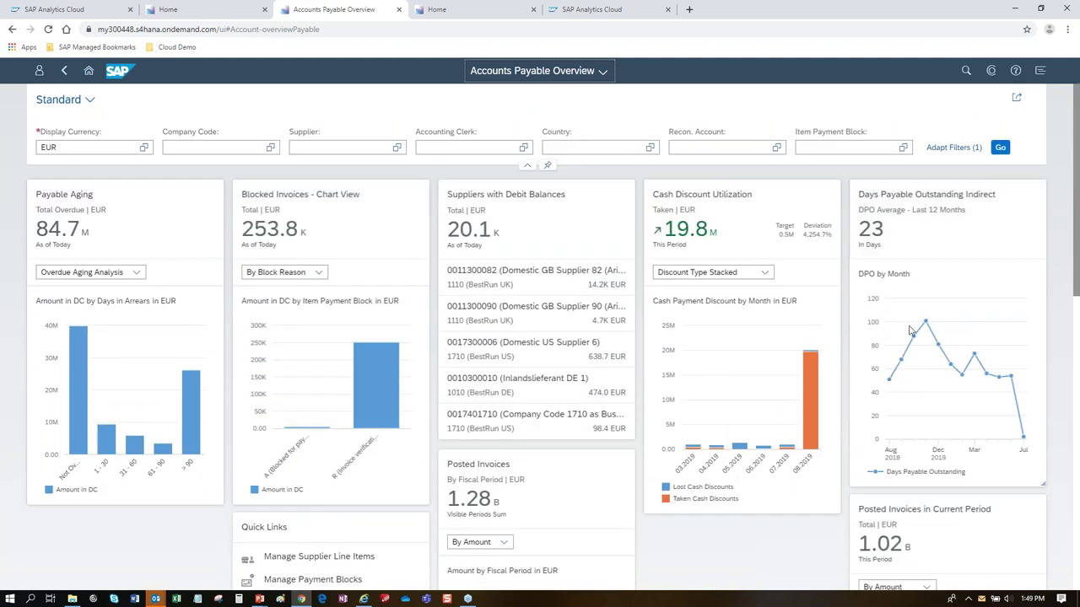
scroll(729, 440, "down", 3)
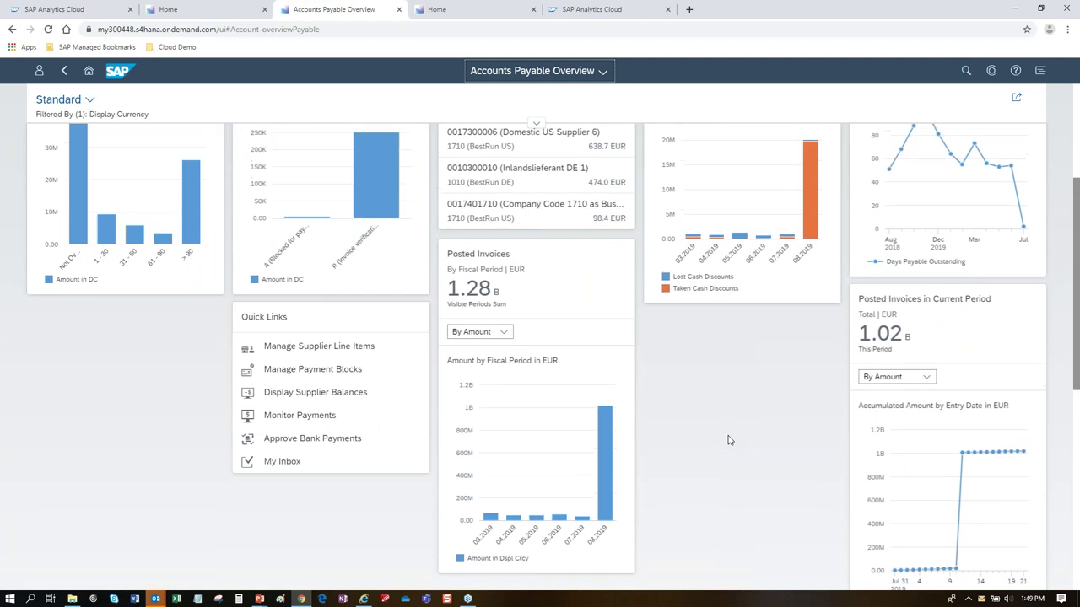
scroll(730, 440, "up", 3)
- Return to the Working Capital Optimization group and open the Accounts Receivable Overview
left_click(89, 70)
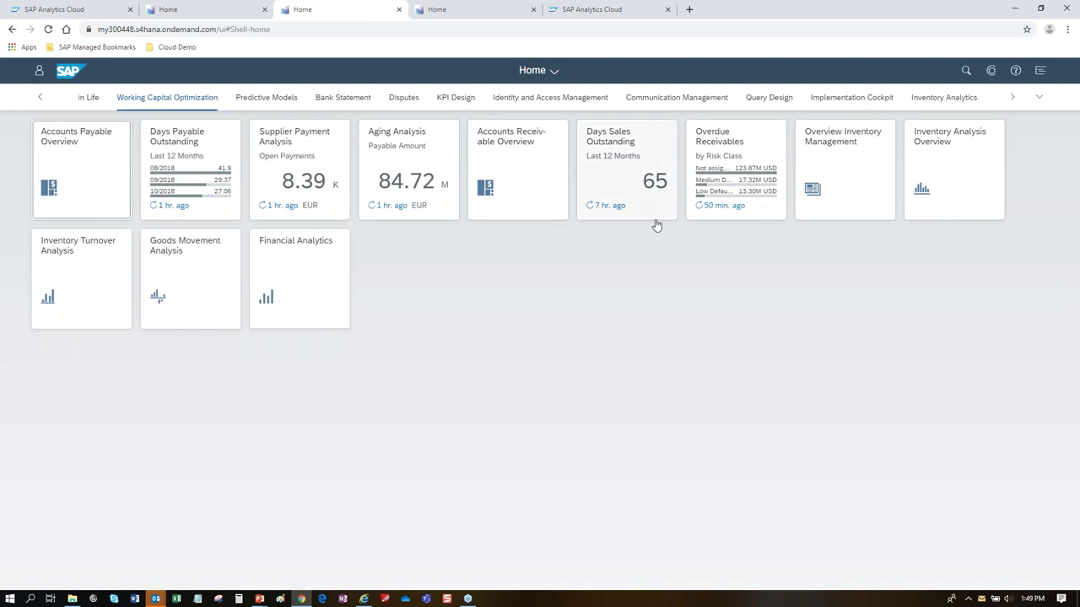
left_click(506, 180)
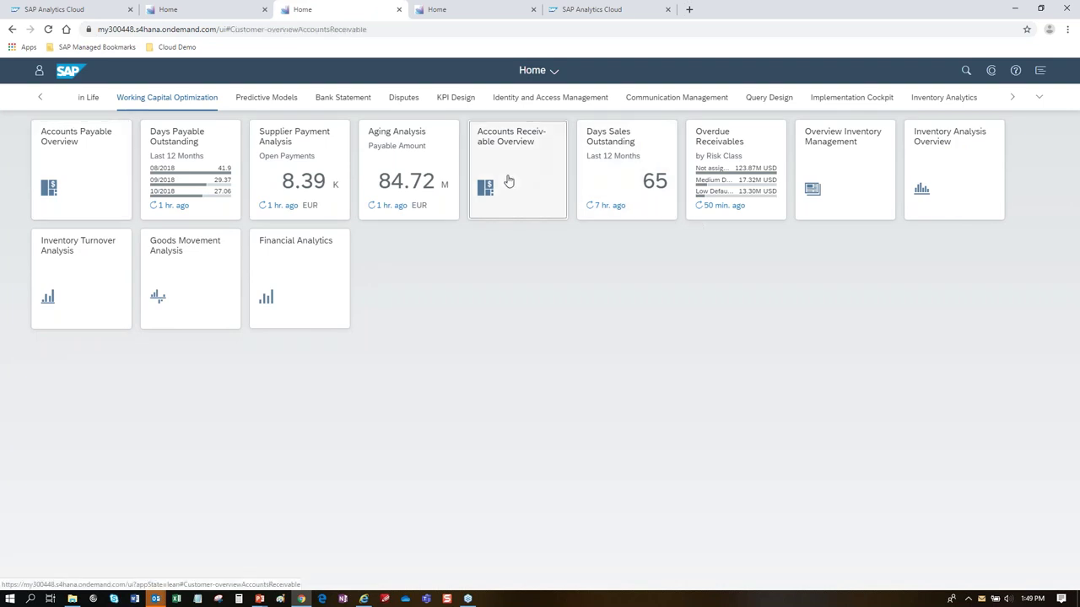